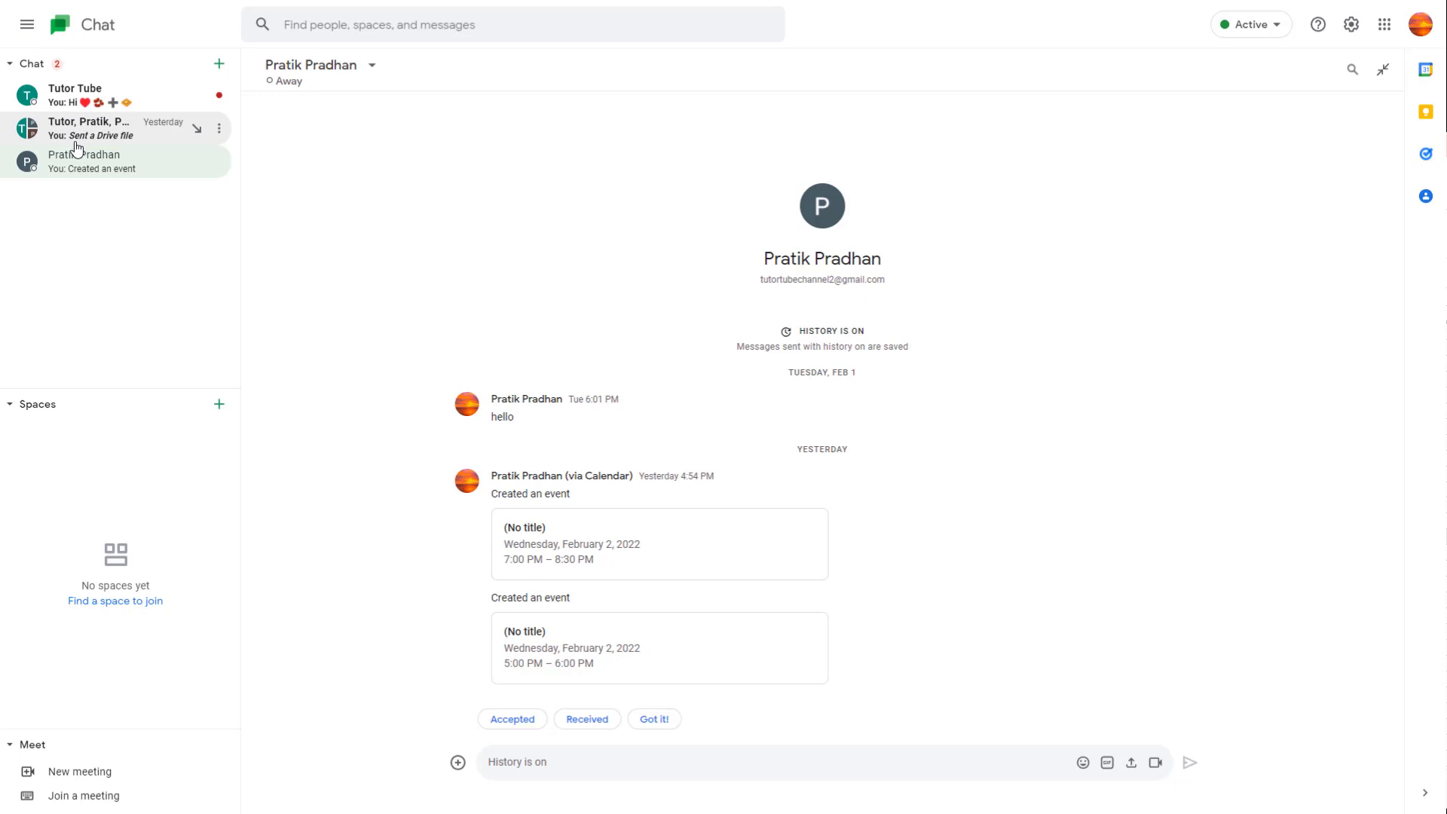
{"action": "left_click", "coordinate": [69, 91]}
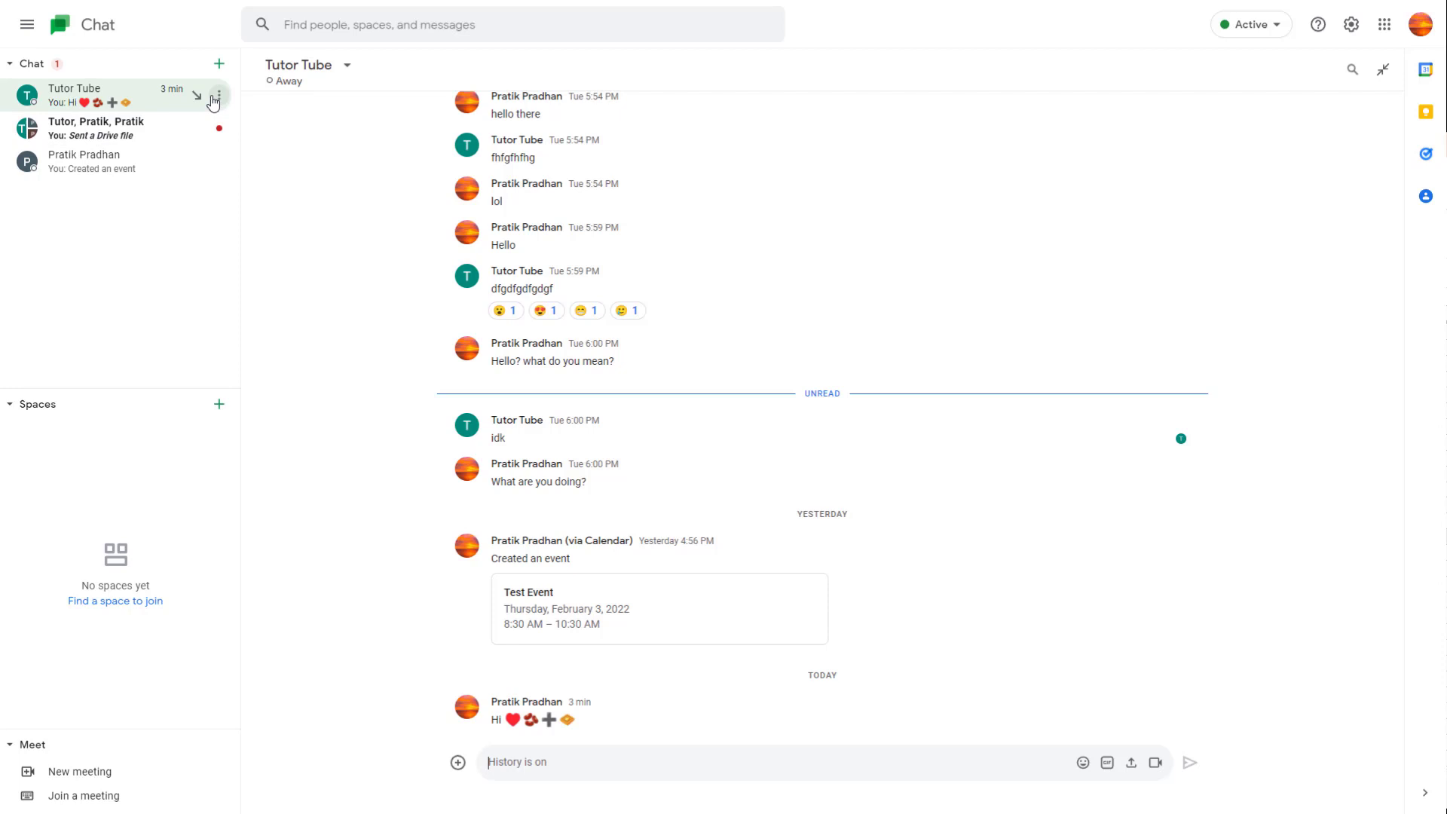
{"action": "left_click", "coordinate": [64, 134]}
{"action": "left_click", "coordinate": [77, 97]}
{"action": "left_click", "coordinate": [113, 134]}
{"action": "left_click", "coordinate": [113, 171]}
- Switch to Tutor Tube via the group chat and mark it unread from the 'idk' message
{"action": "left_click", "coordinate": [140, 138]}
{"action": "left_click", "coordinate": [126, 99]}
{"action": "mouse_move", "coordinate": [837, 594]}
{"action": "left_click", "coordinate": [1118, 425]}
- Leave for the group chat and reopen Tutor Tube, clearing its unread badge
{"action": "left_click", "coordinate": [150, 135]}
{"action": "left_click", "coordinate": [168, 99]}
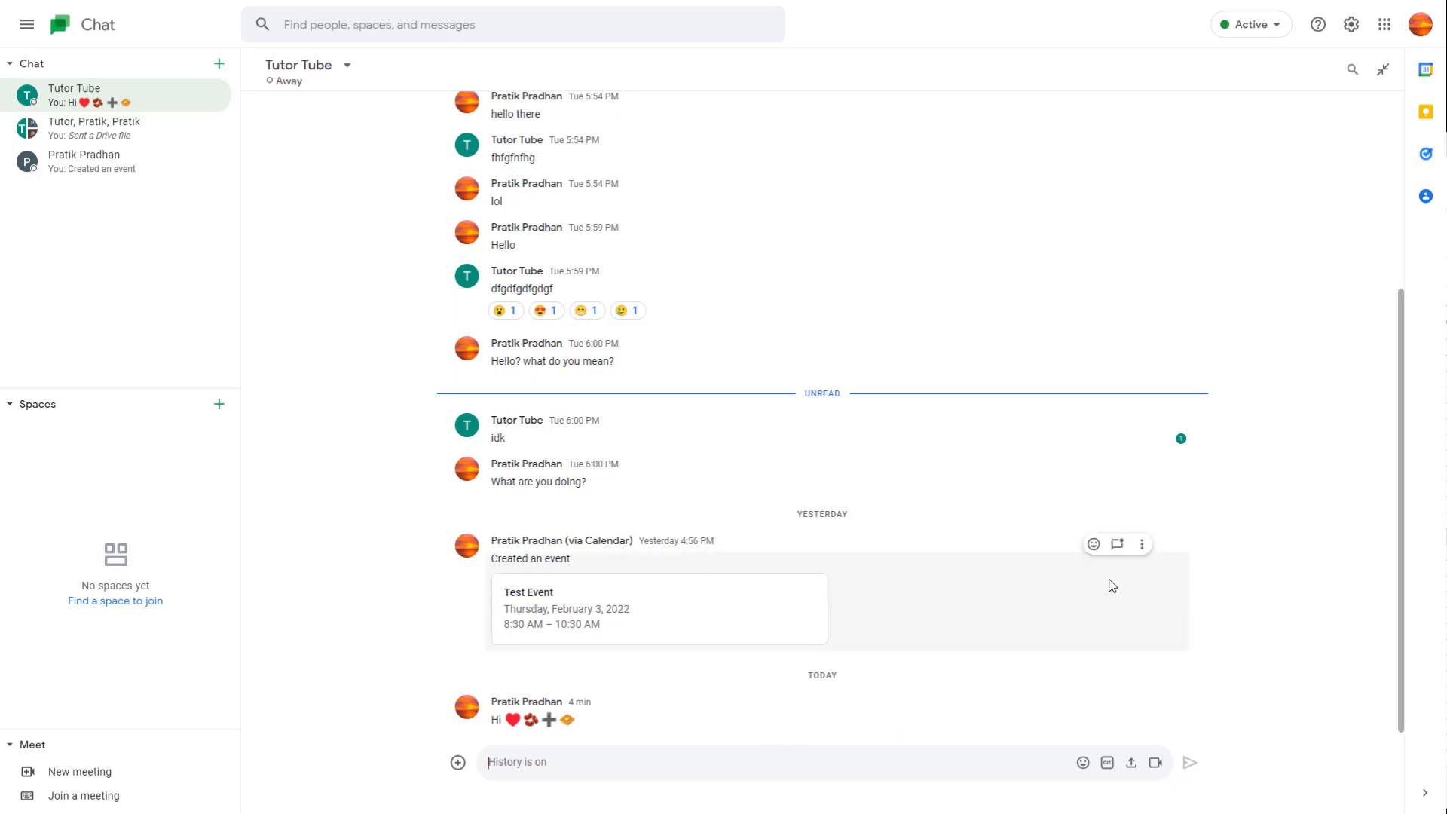